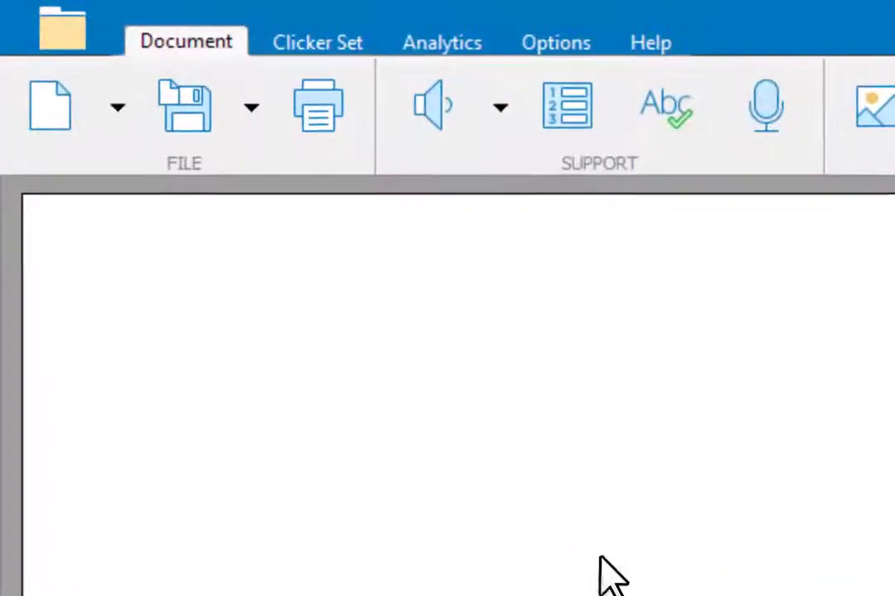
Create a new Connect Set from the scaffolded-writing grids.
left_click(364, 54)
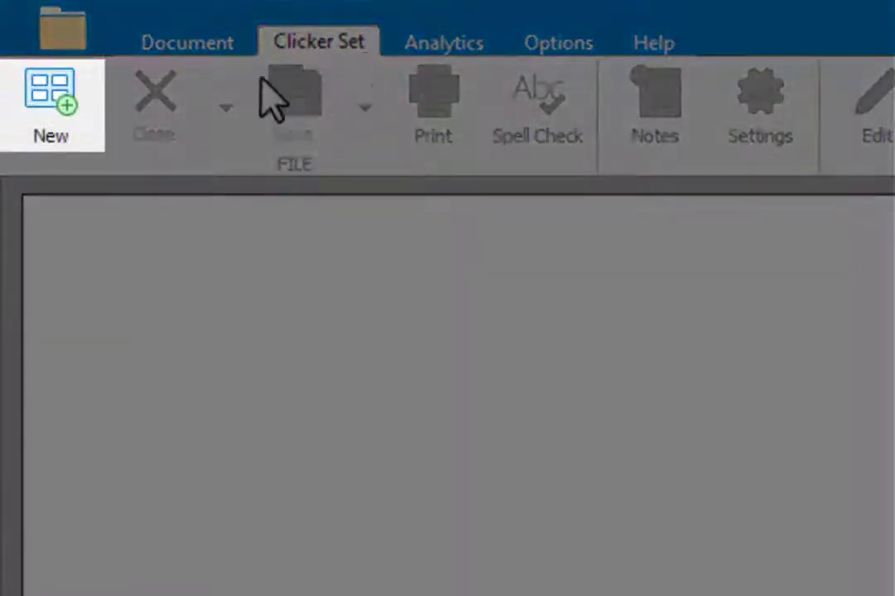
left_click(88, 122)
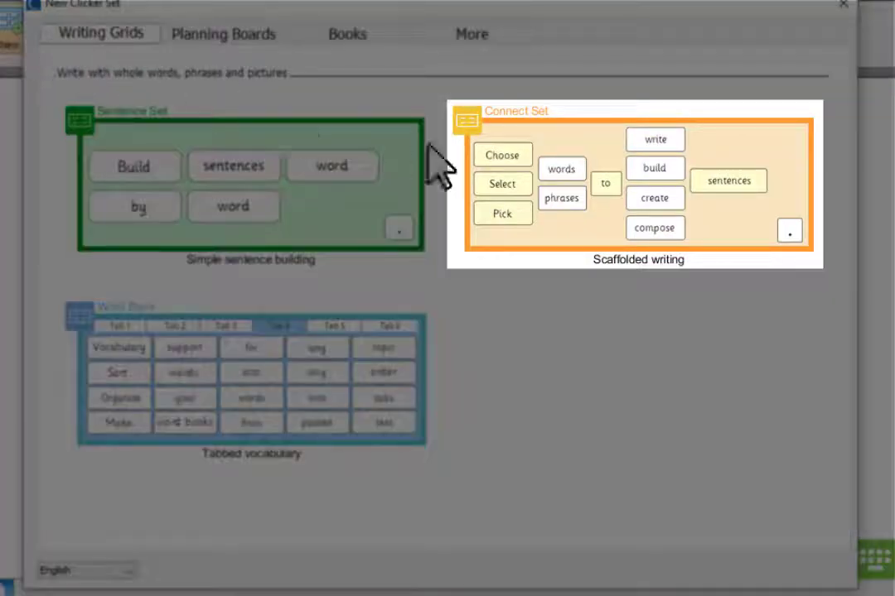
left_click(737, 234)
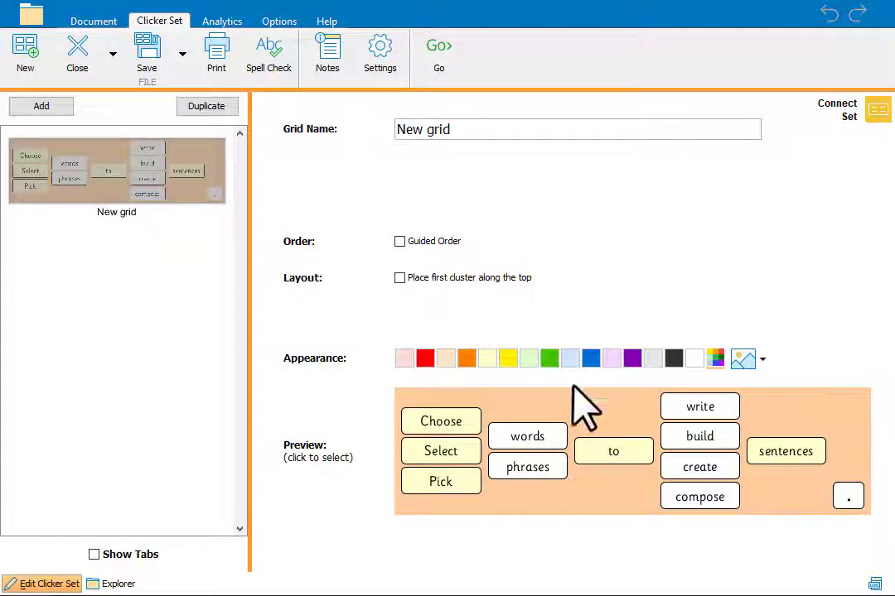
Replace the first cluster's content with the words "Yesterday This morning This afternoon", ending with a closing bracket.
left_click(476, 485)
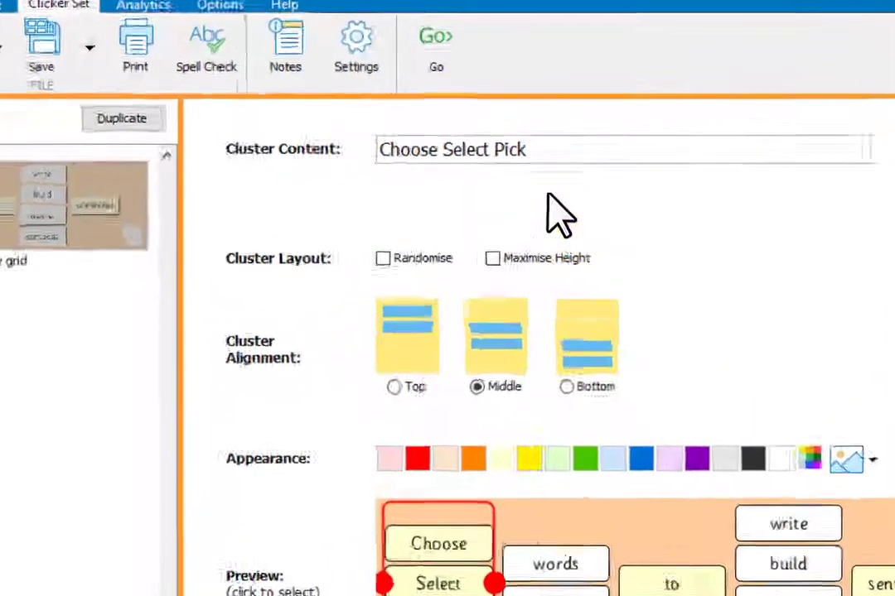
triple_click(398, 131)
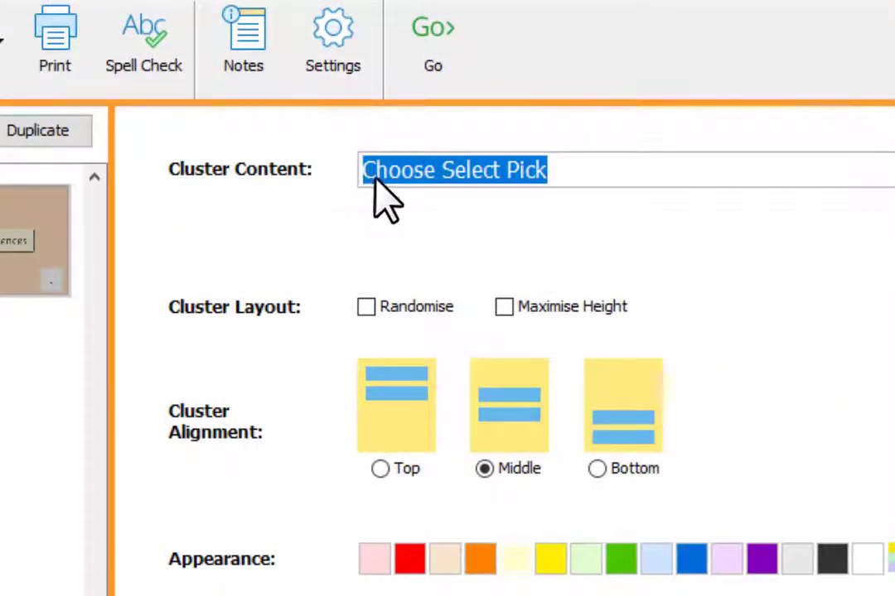
type("Yesterd")
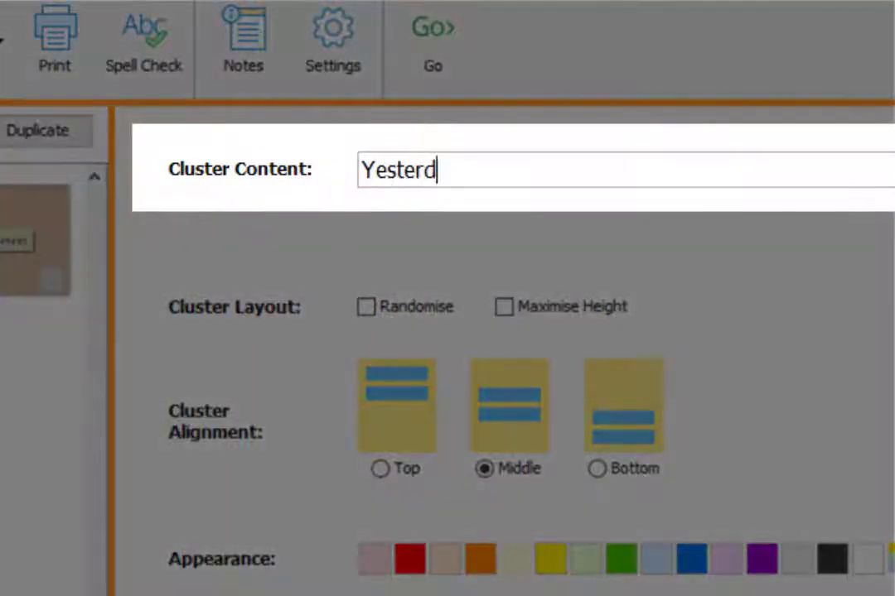
type("ay This")
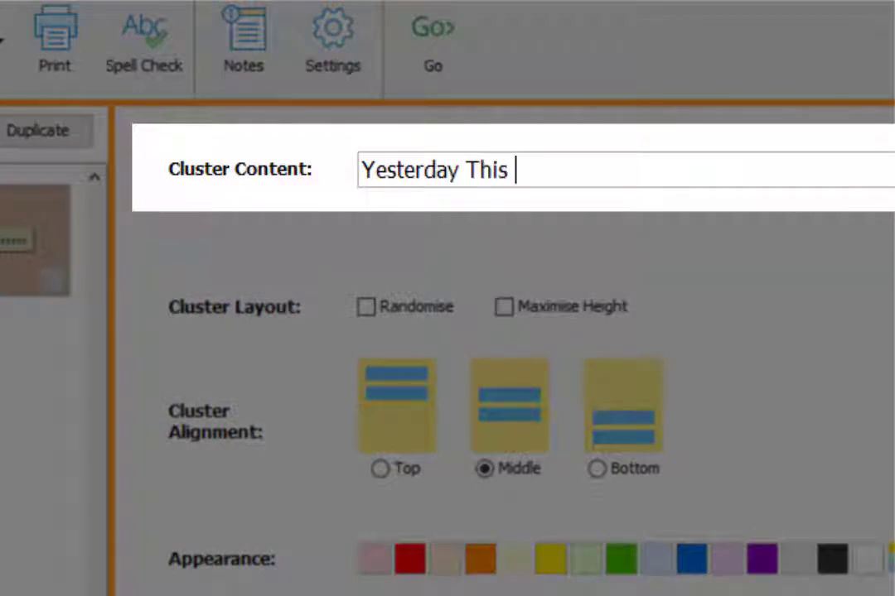
type(" morning T")
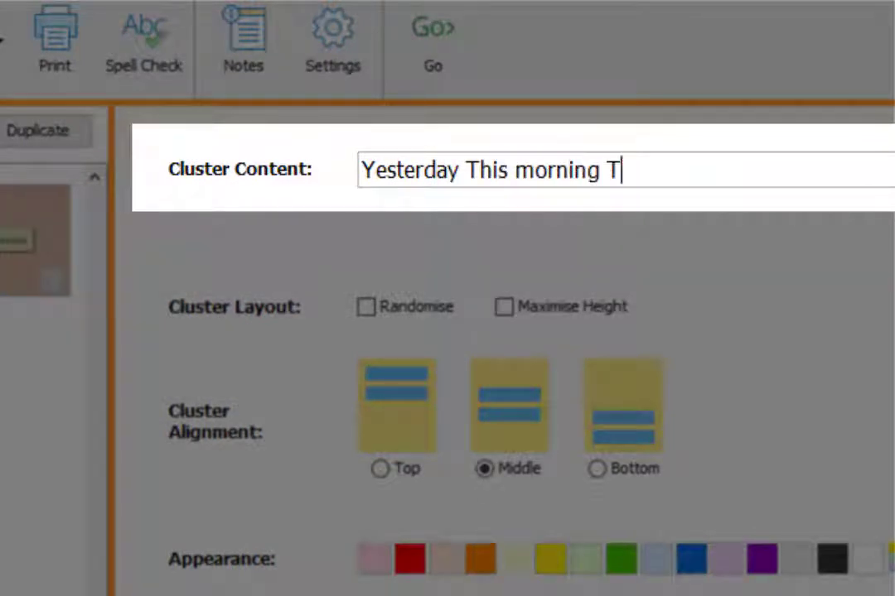
type("his afternoon")
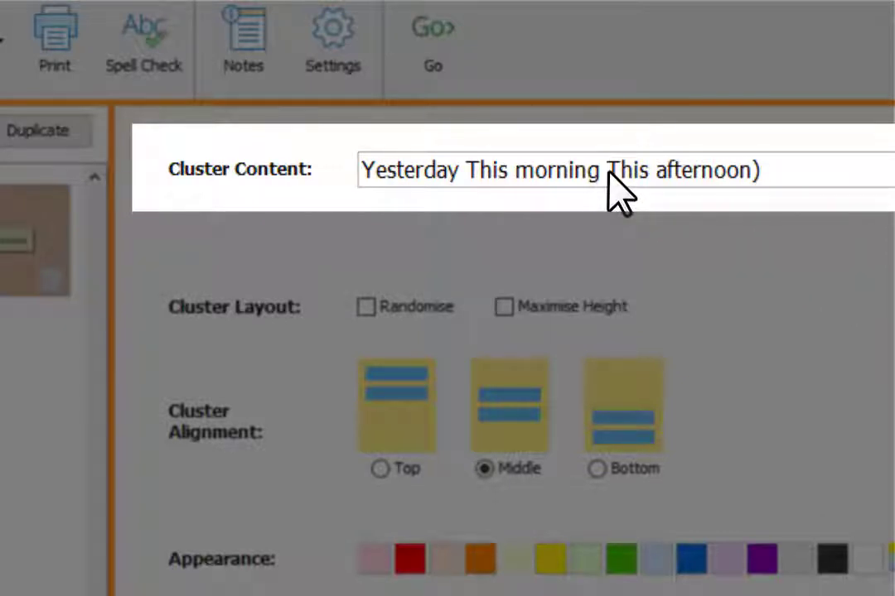
Complete the brackets in the first cluster's content so it reads "Yesterday (This morning) (This afternoon)", keeping each phrase in one cell.
type("(")
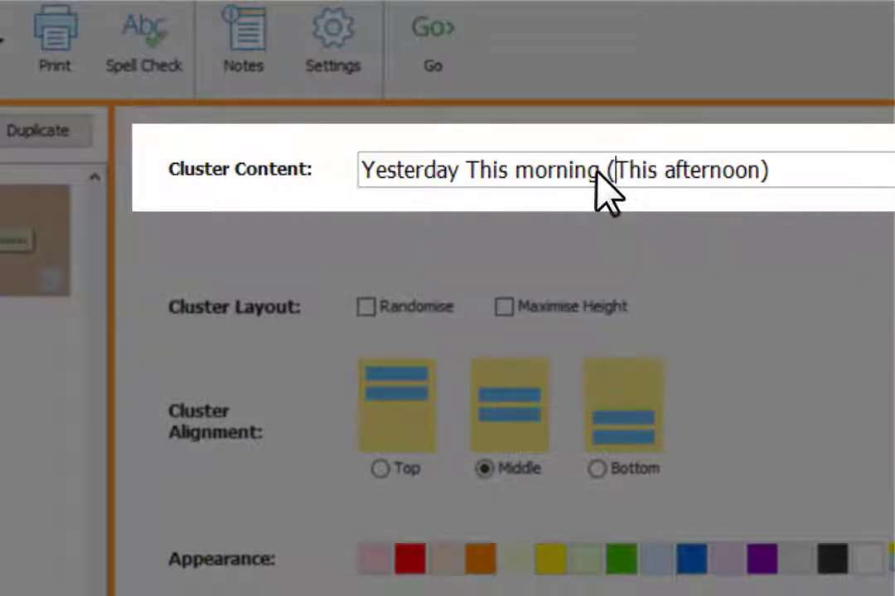
type(")")
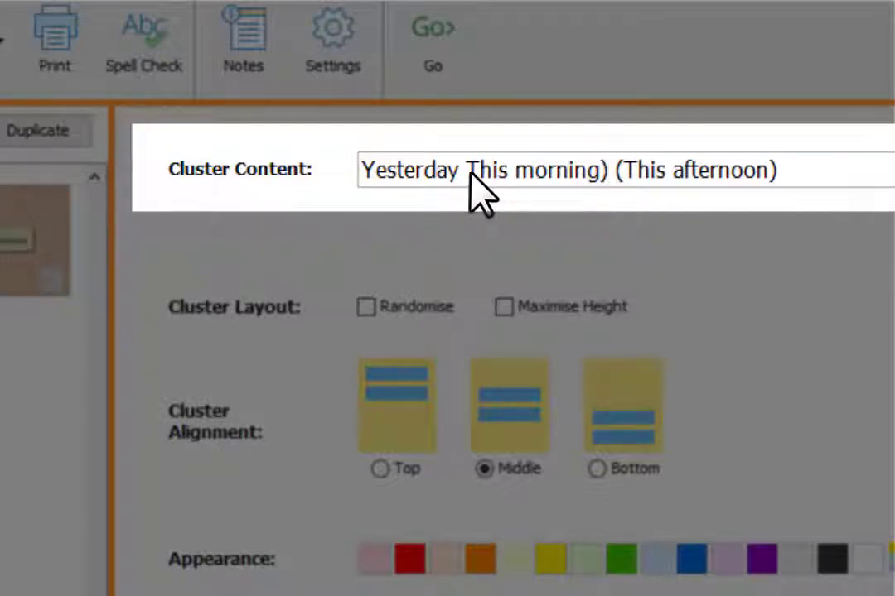
left_click(468, 172)
type("(")
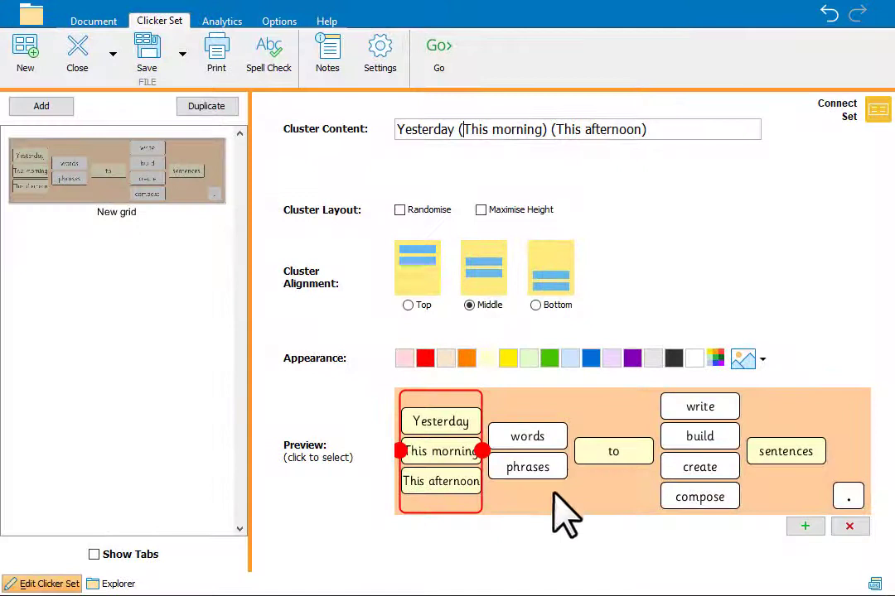
Replace the "words phrases" content of the second cluster with the single phrase "(I ate)".
left_click(516, 443)
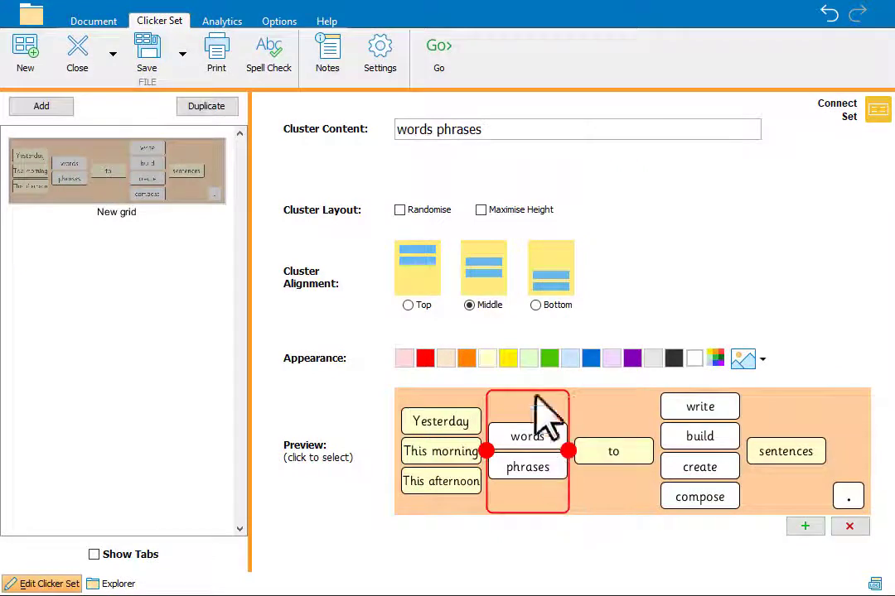
left_click_drag(488, 136, 386, 138)
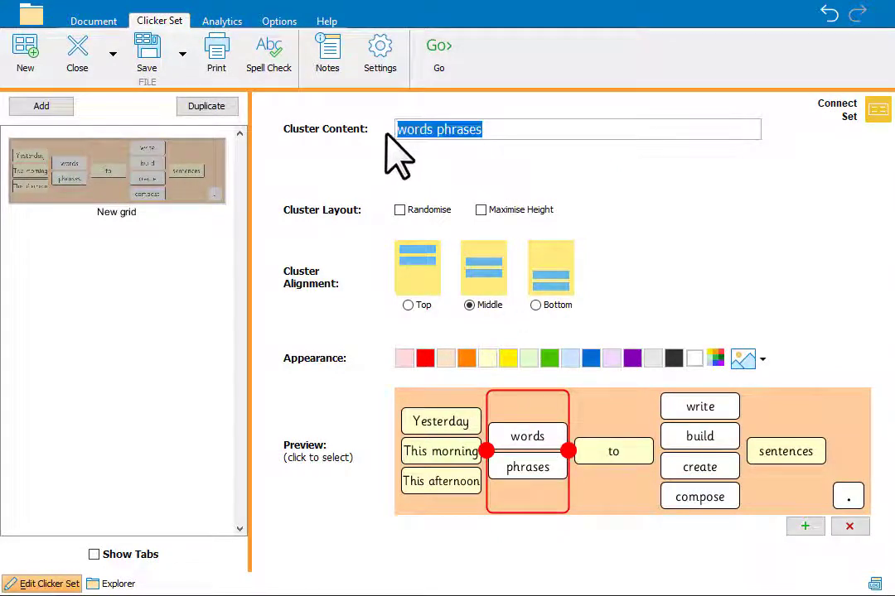
type("(I ate")
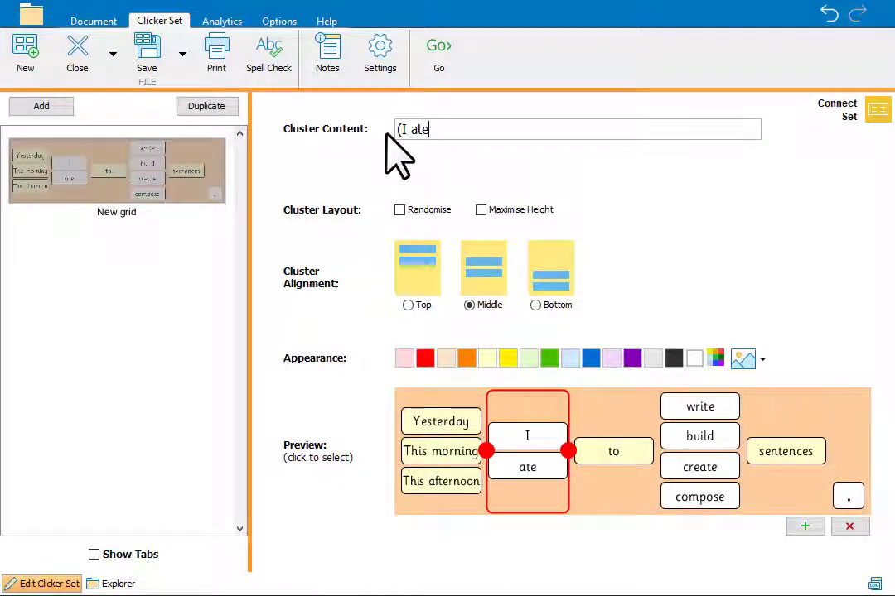
type(")")
Replace the third cluster's content with the words "a some".
left_click(608, 454)
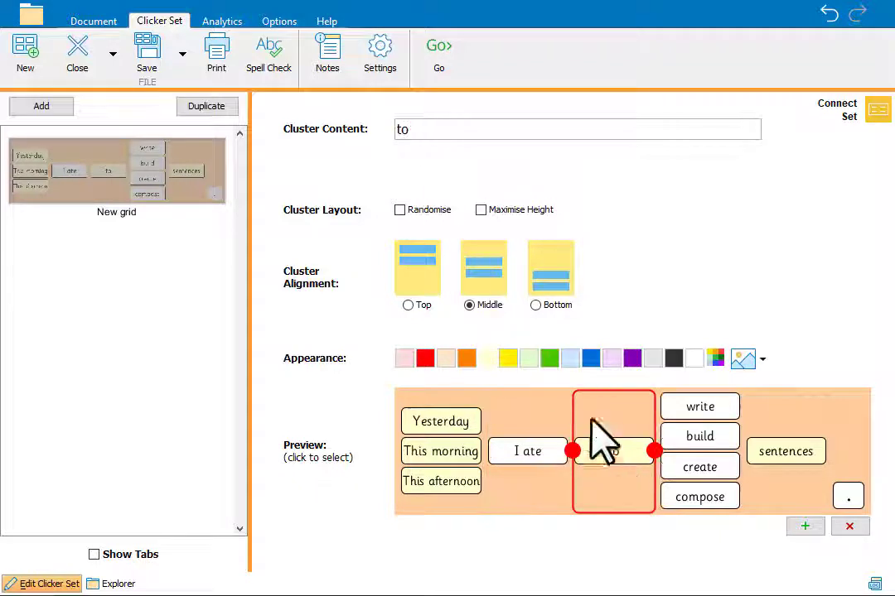
double_click(400, 130)
type("a ")
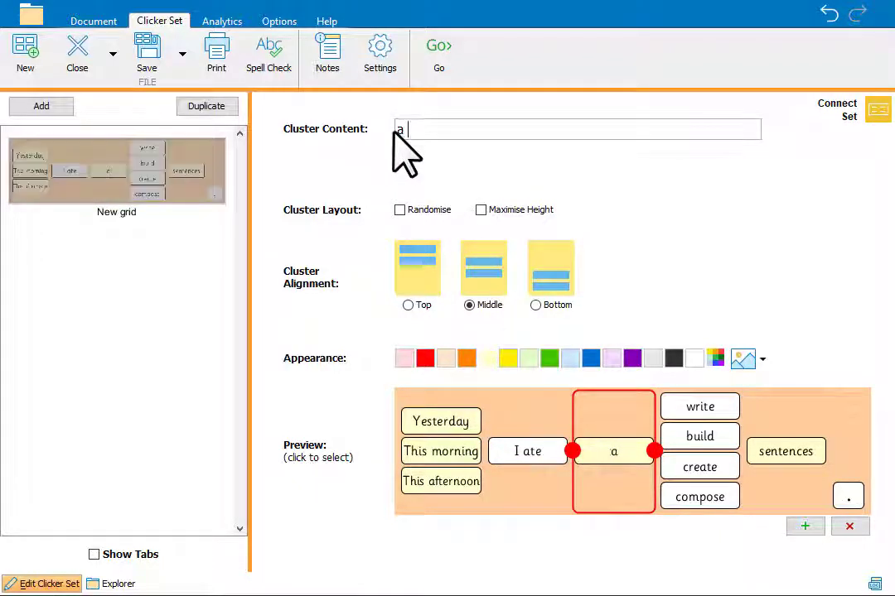
type("some")
Replace the fourth cluster's content with the words "grapes carrot toast".
left_click(721, 493)
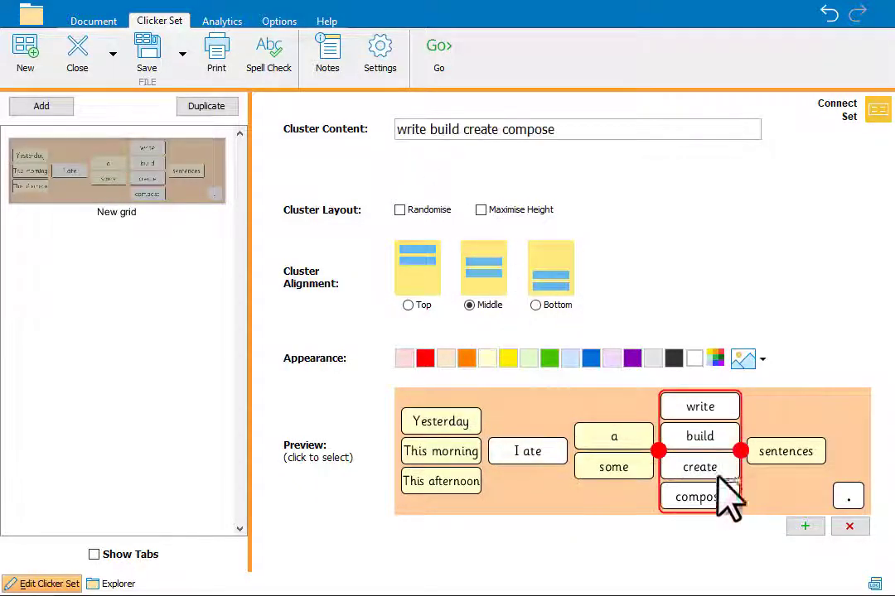
left_click_drag(557, 131, 394, 136)
type("g")
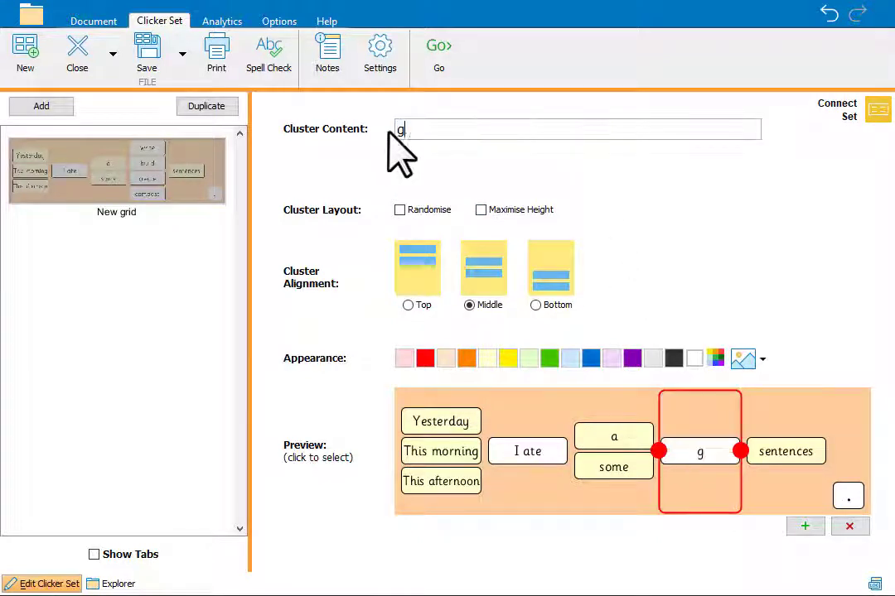
type("rapes carrot")
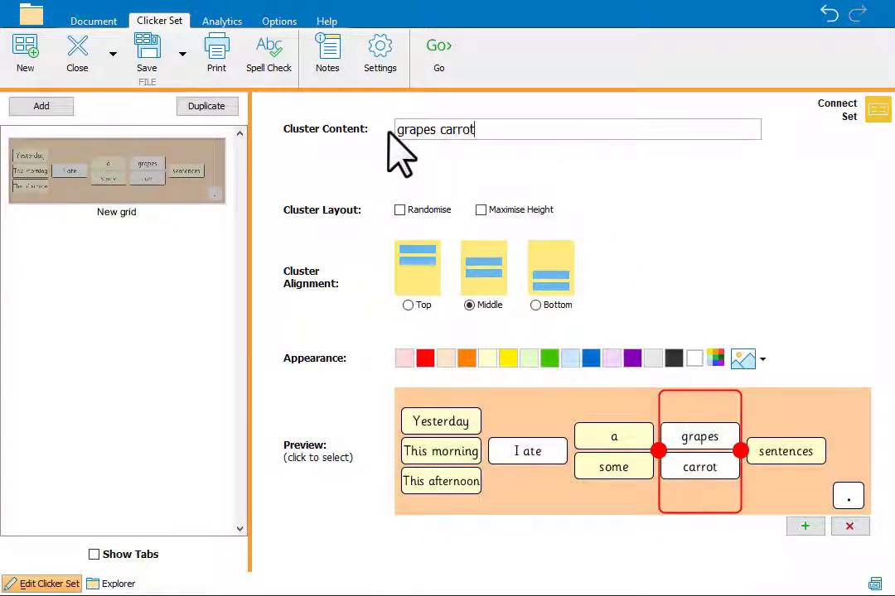
type(" toast")
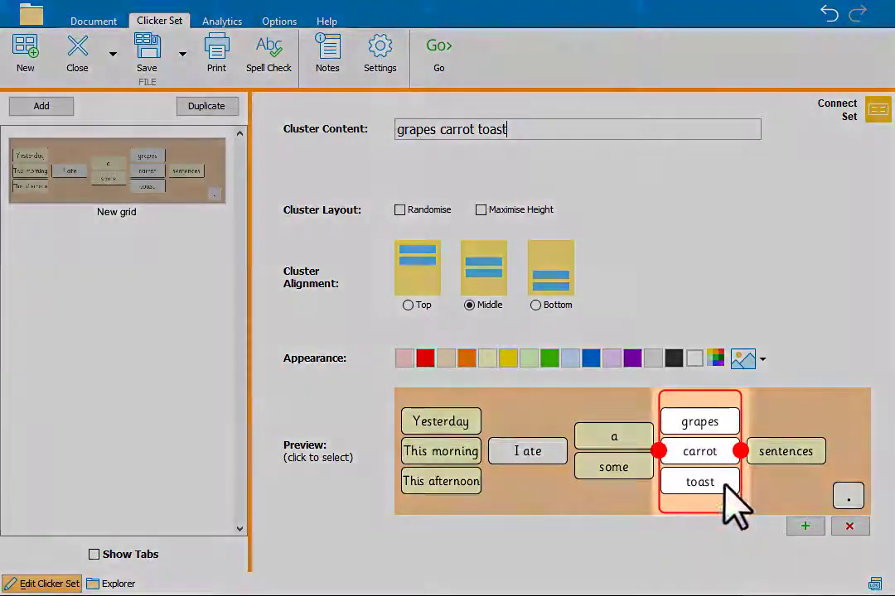
Change the text of the "toast" cell in the fourth cluster to "cereal".
left_click(723, 484)
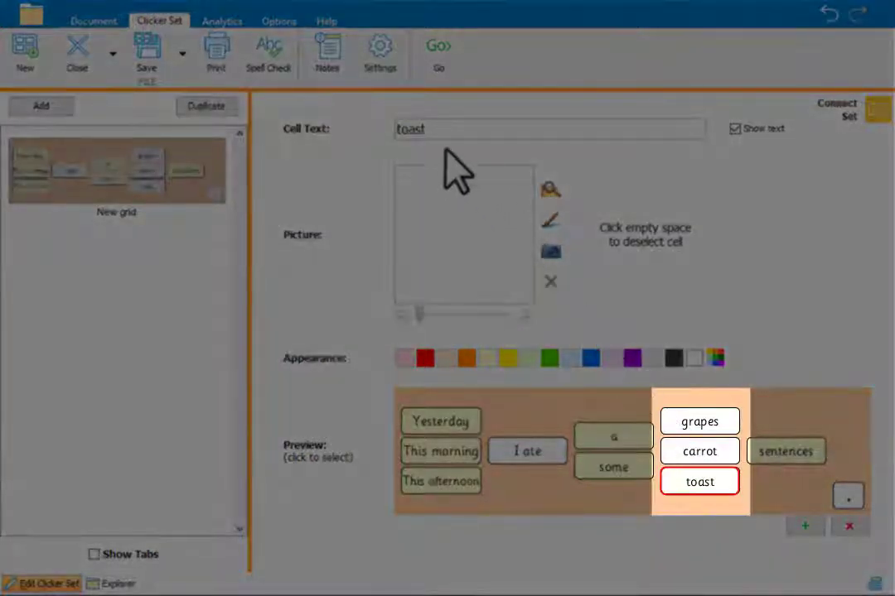
left_click_drag(434, 131, 387, 130)
type("cer")
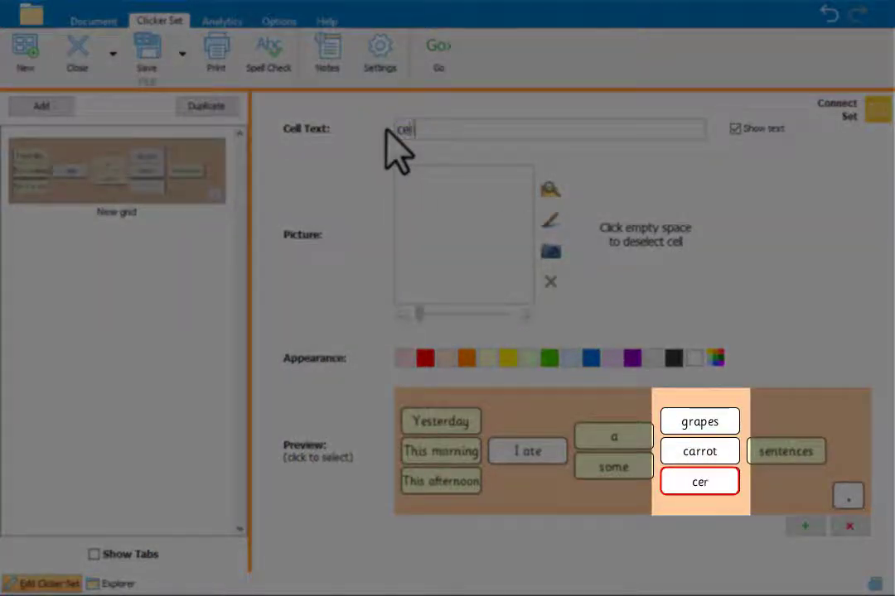
type("eal")
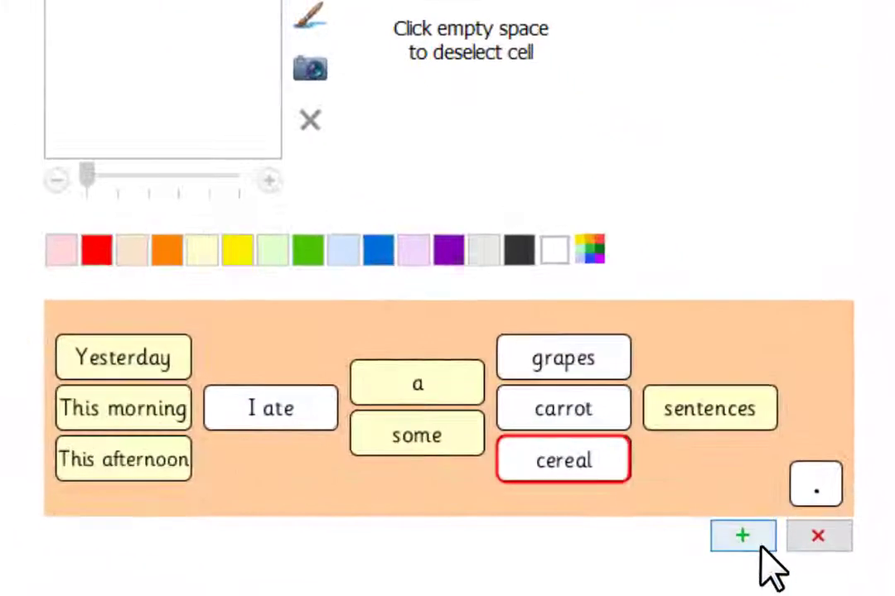
Add a cell below "cereal" in the fourth cluster and set its text to "sandwich".
left_click(805, 526)
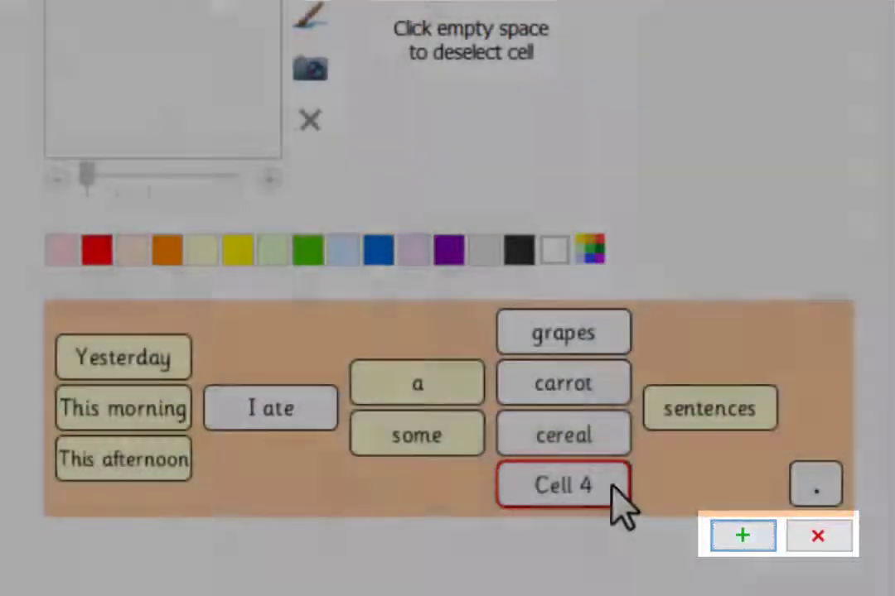
left_click(617, 495)
type("sandwich")
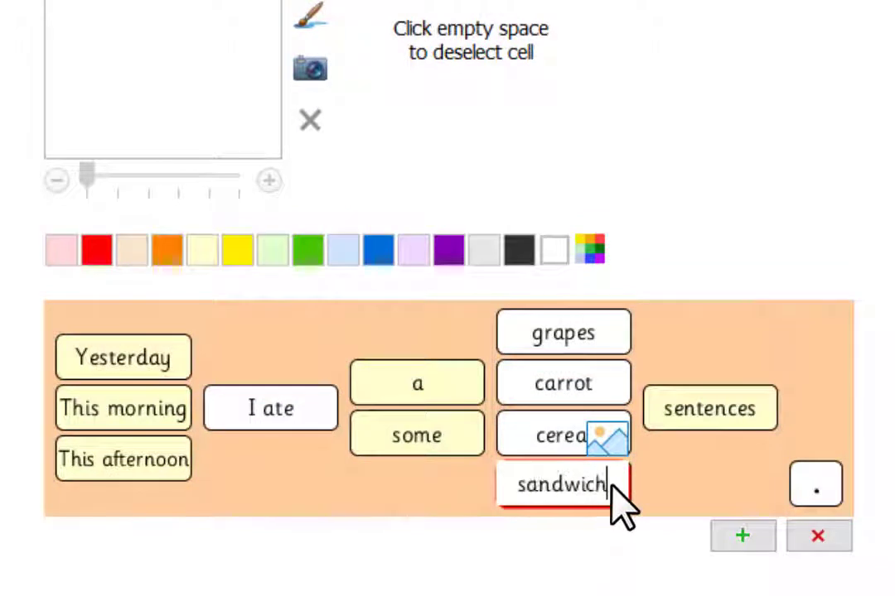
left_click(633, 561)
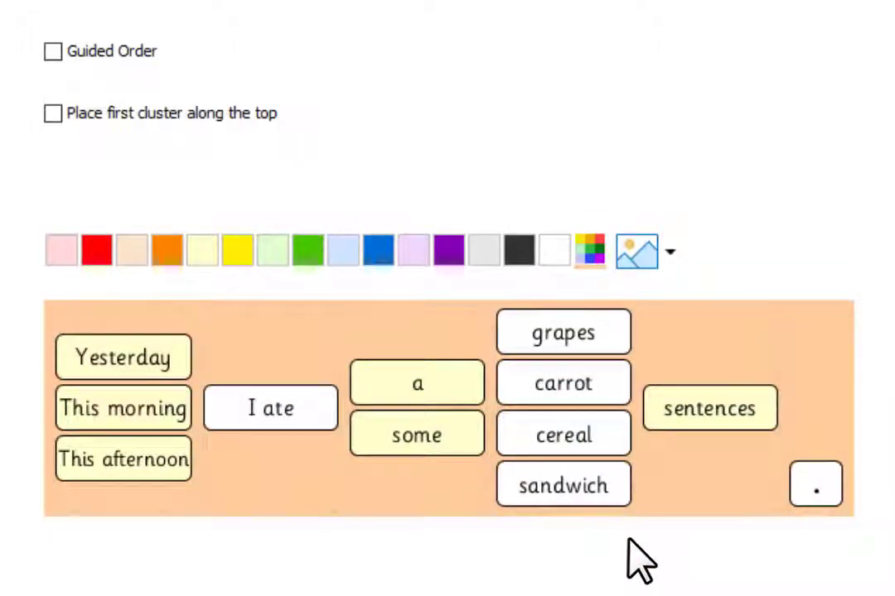
Delete the "sentences" cluster and narrow the full-stop cluster so the food cluster becomes wider.
left_click(698, 470)
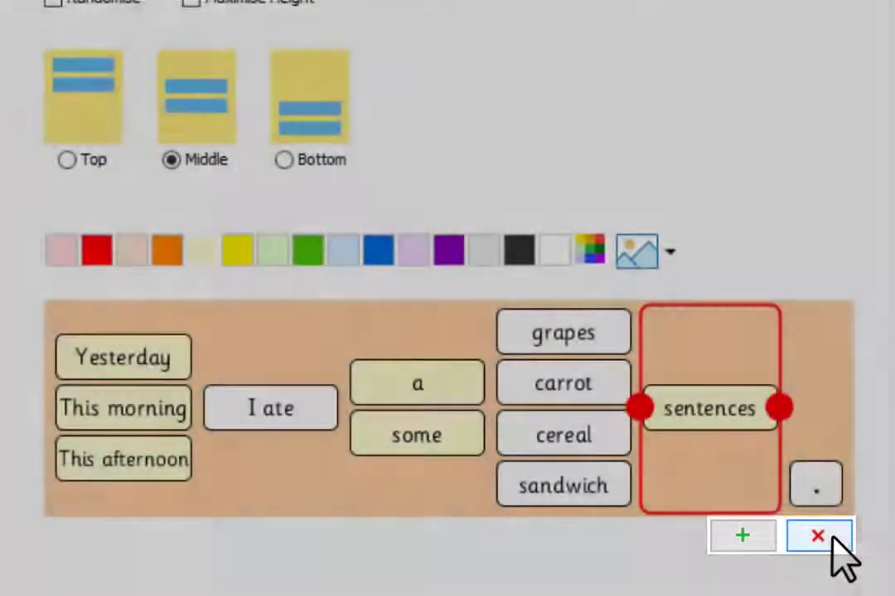
left_click(828, 537)
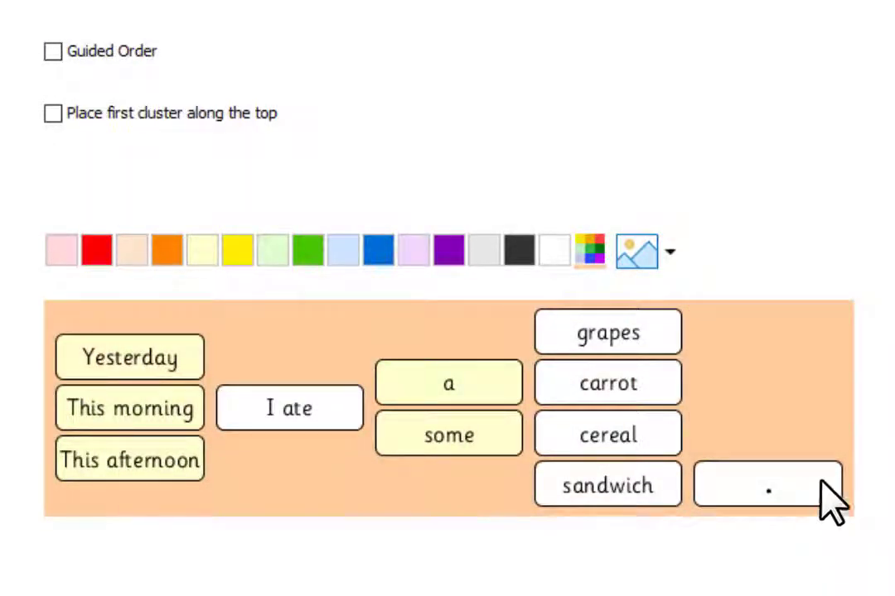
left_click(803, 443)
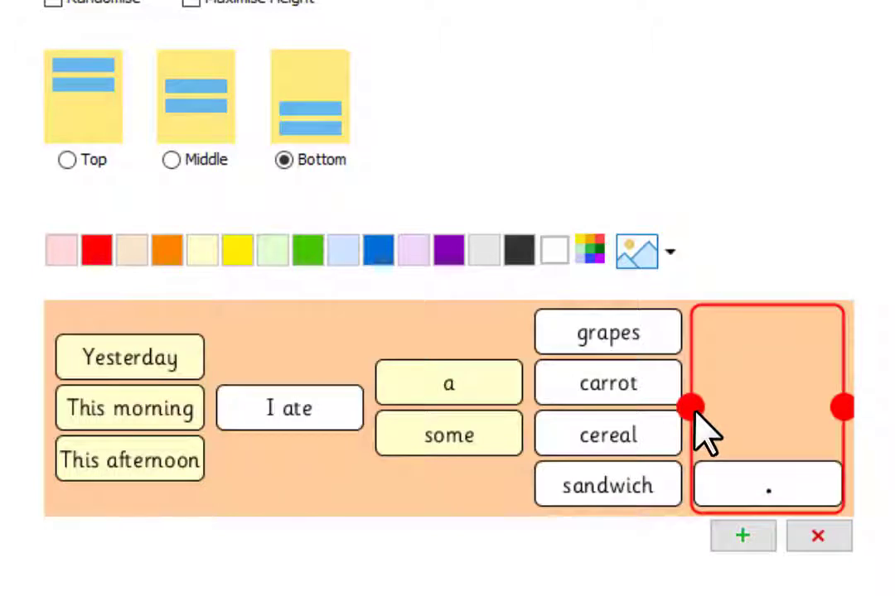
left_click_drag(699, 412, 787, 412)
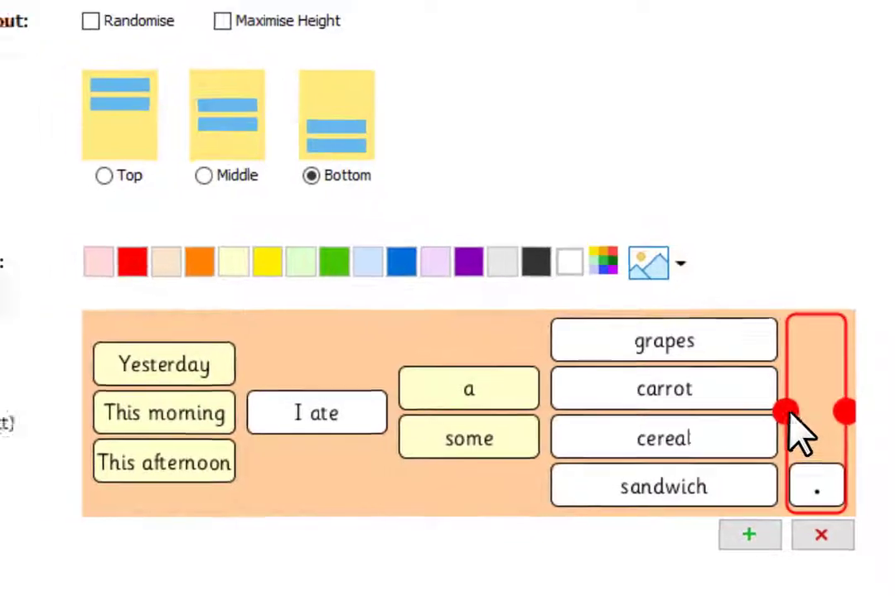
View the library pictures available for the "grapes" cell and close the picture browser without inserting one.
left_click(760, 364)
left_click(754, 342)
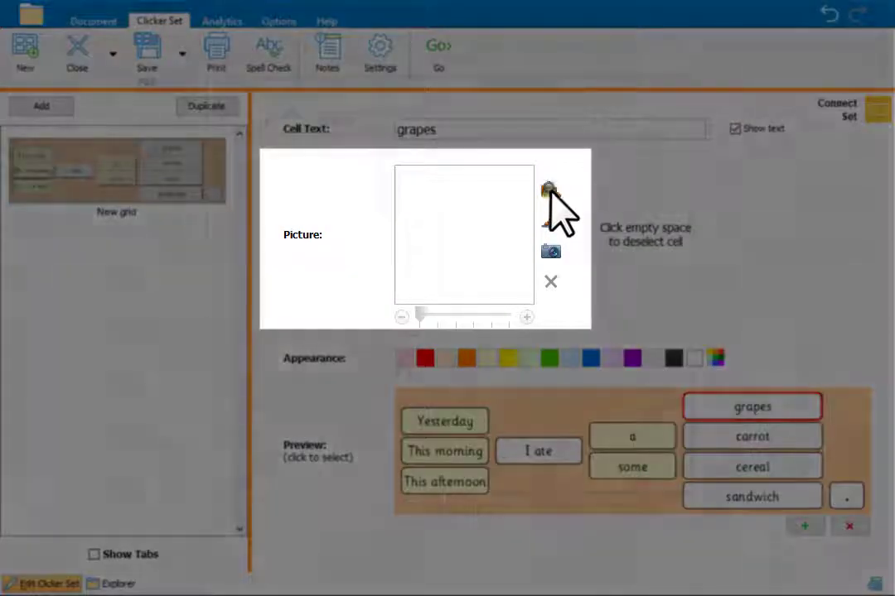
left_click(550, 190)
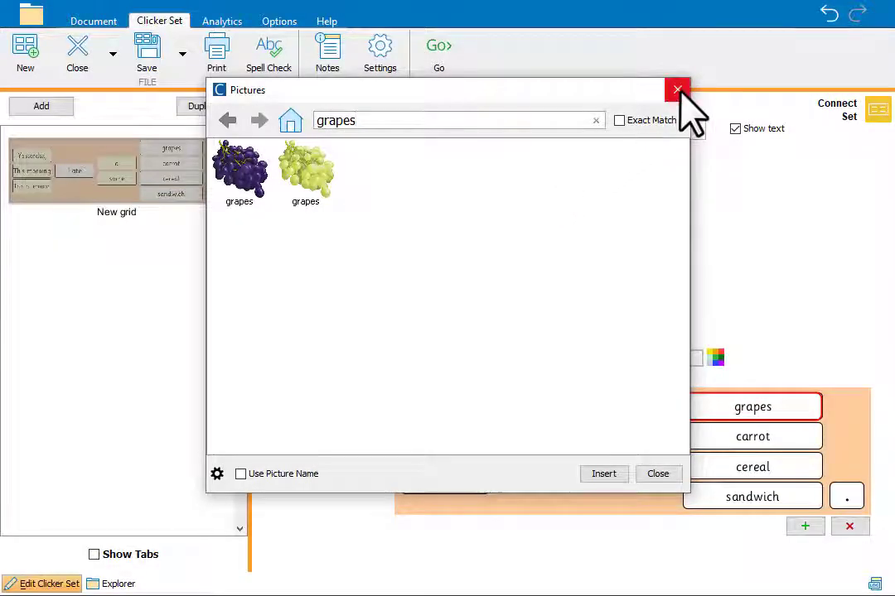
left_click(677, 89)
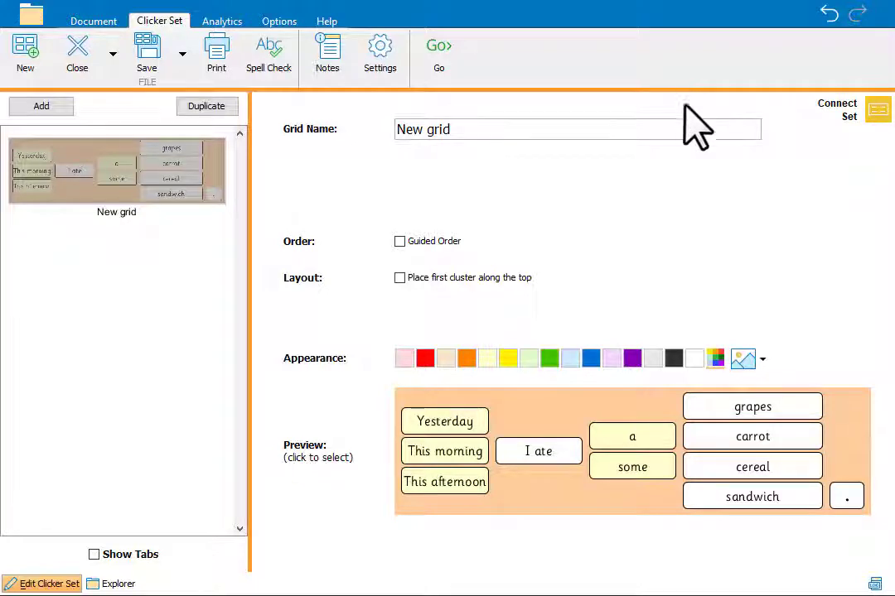
Picturize the food cluster with CrickPix2 pictures, ignoring high frequency words, and maximise the cluster's height.
left_click(801, 453)
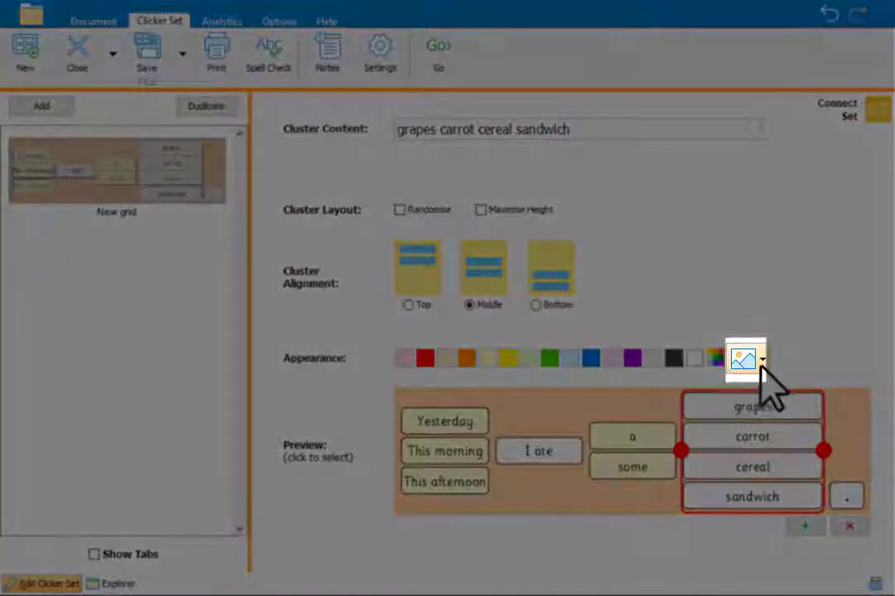
left_click(745, 362)
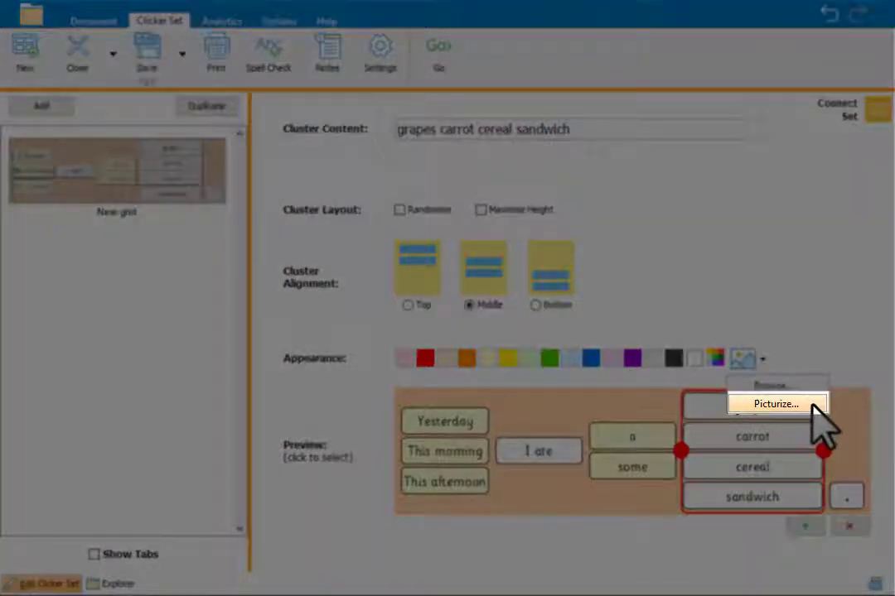
left_click(812, 406)
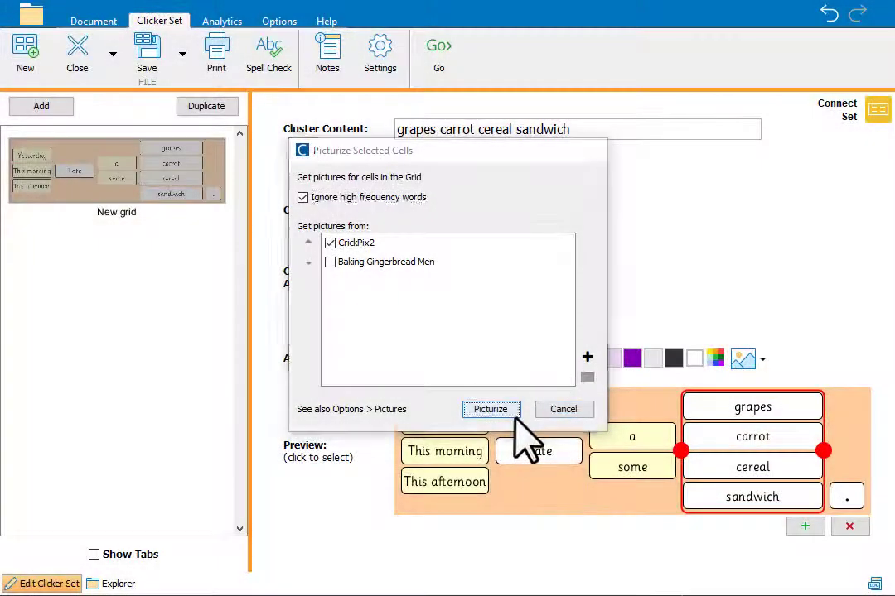
left_click(512, 413)
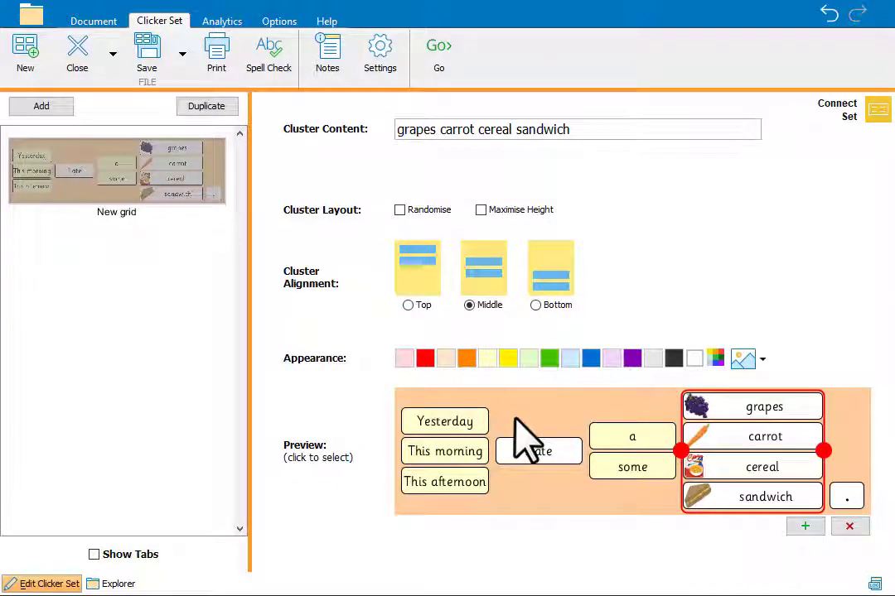
left_click(481, 210)
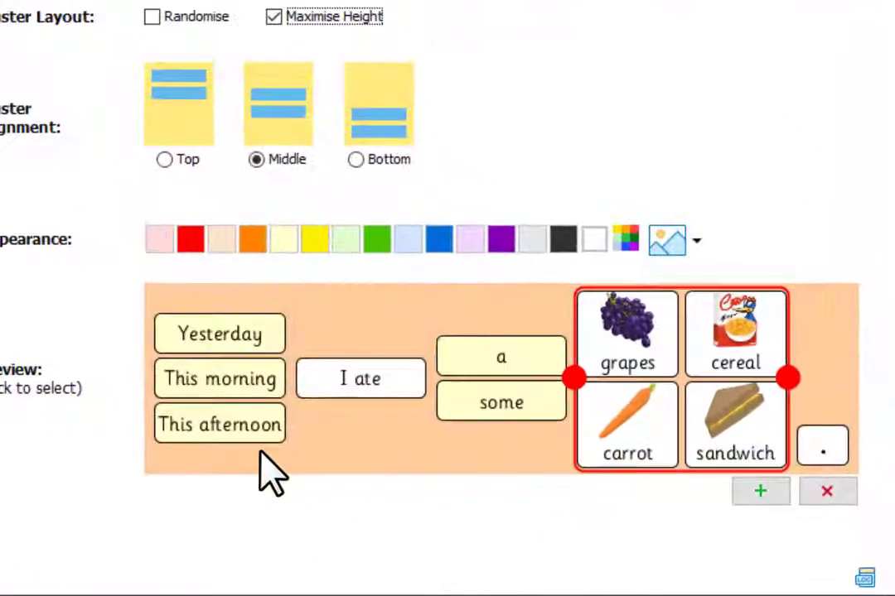
Colour the cells of the first cluster, from "Yesterday" to "This afternoon", bright green.
left_click(472, 500)
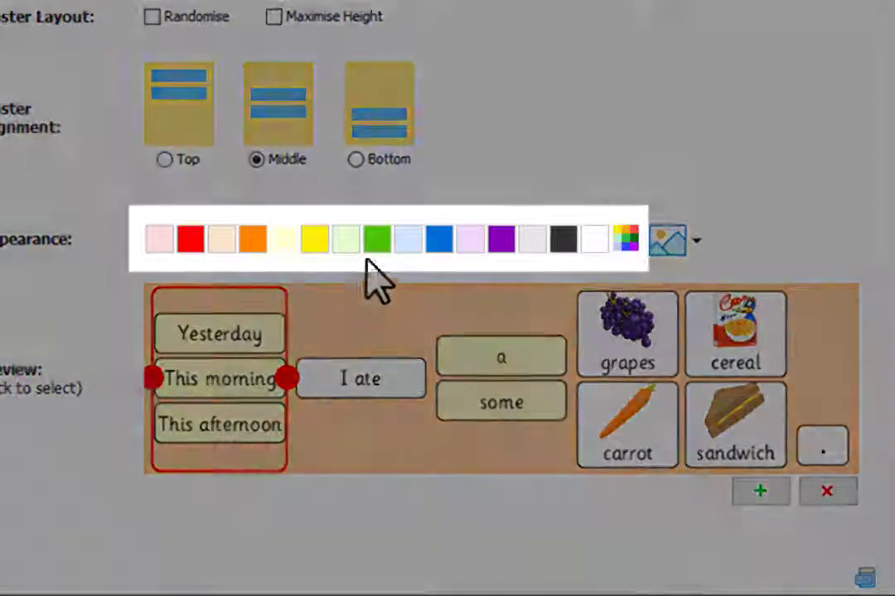
left_click(375, 247)
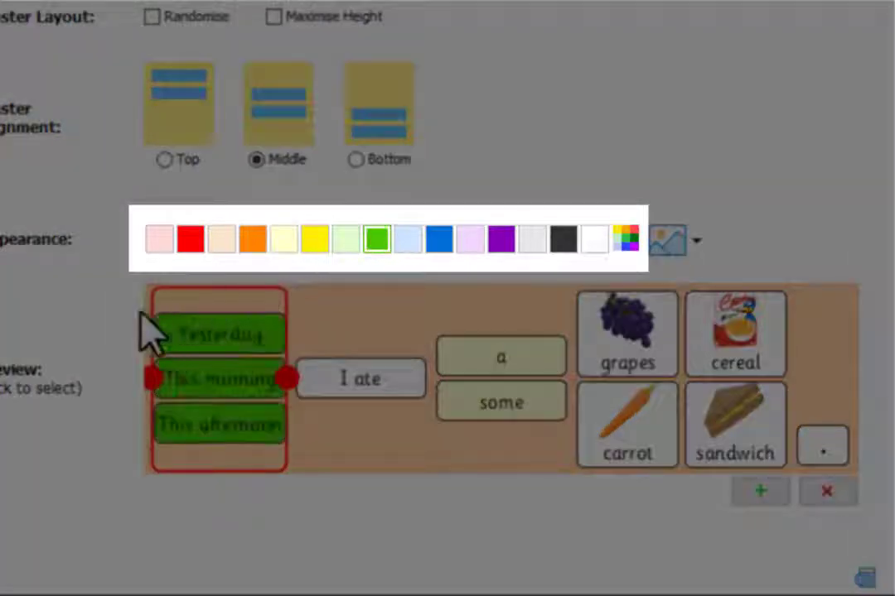
Change the grid background to light blue and place the first cluster along the top.
left_click(90, 327)
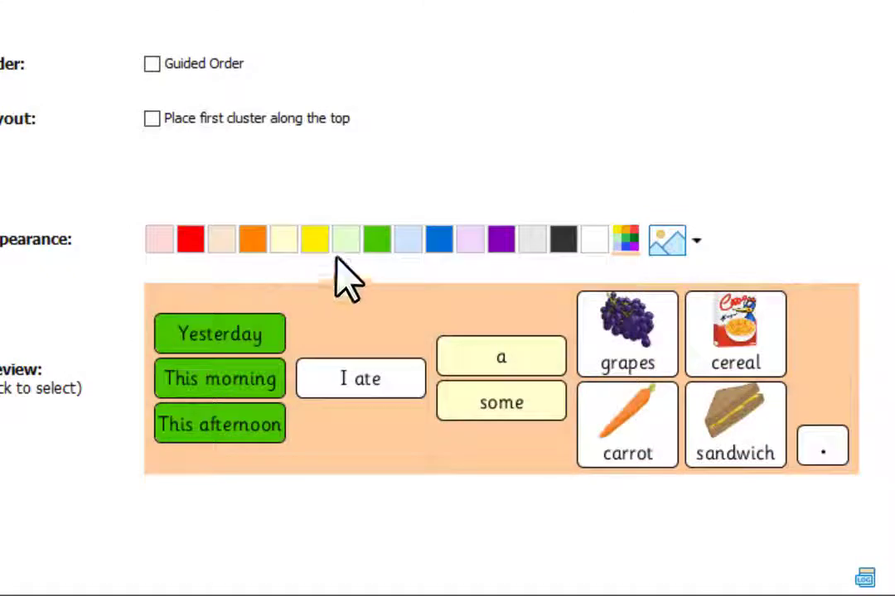
left_click(406, 240)
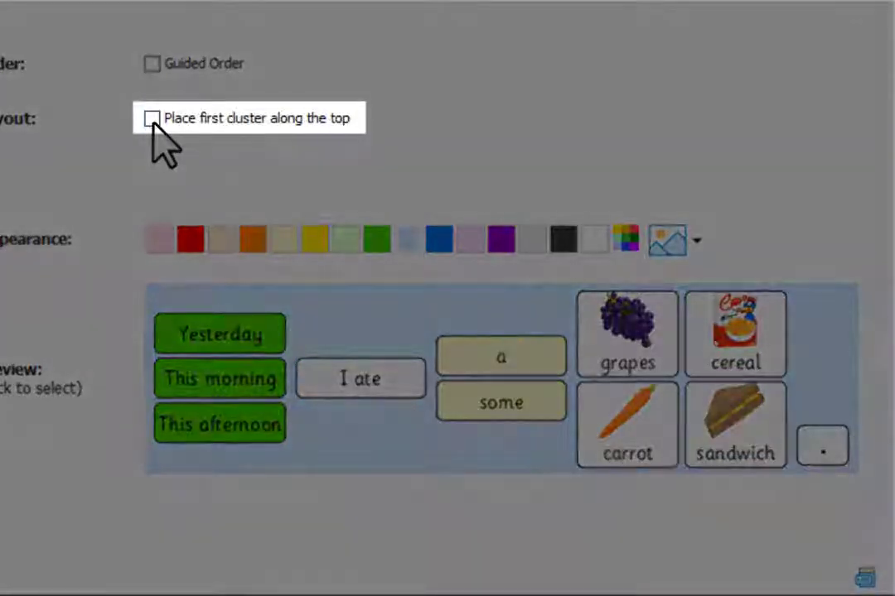
left_click(152, 120)
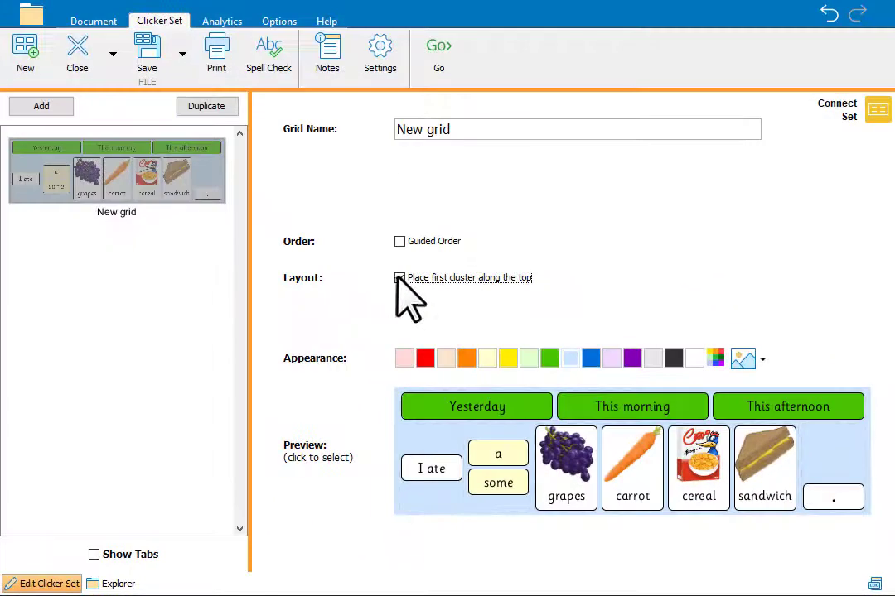
Duplicate the current grid and add another new grid to the set.
left_click(226, 106)
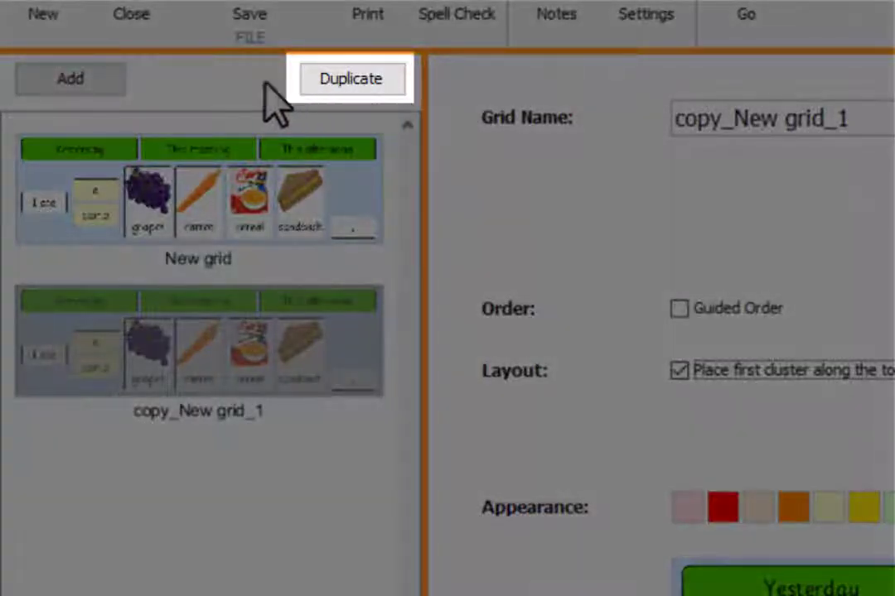
left_click(106, 83)
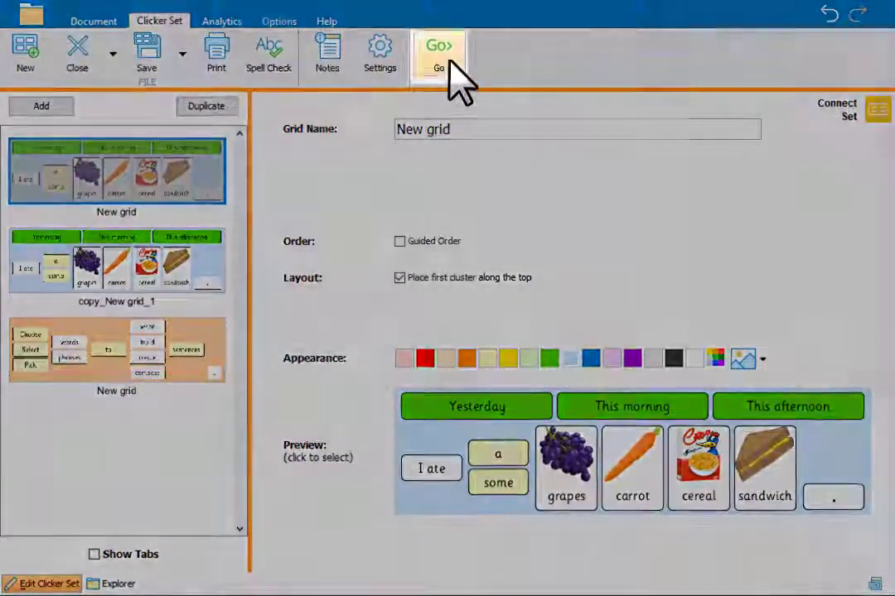
Leave editing and run the Connect Set starting from its first grid.
left_click(448, 65)
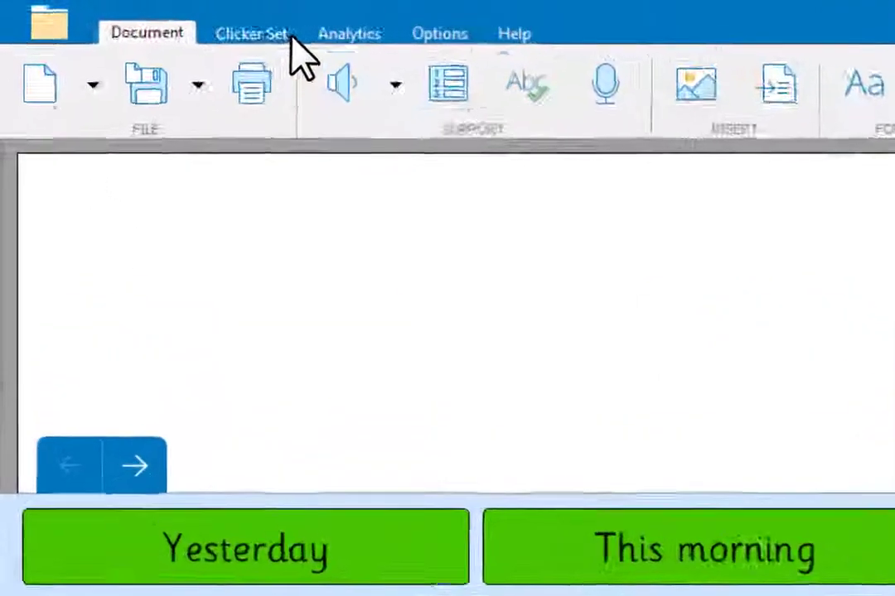
Open the LearningGrids resource library and filter its resources to Connect Sets.
left_click(192, 24)
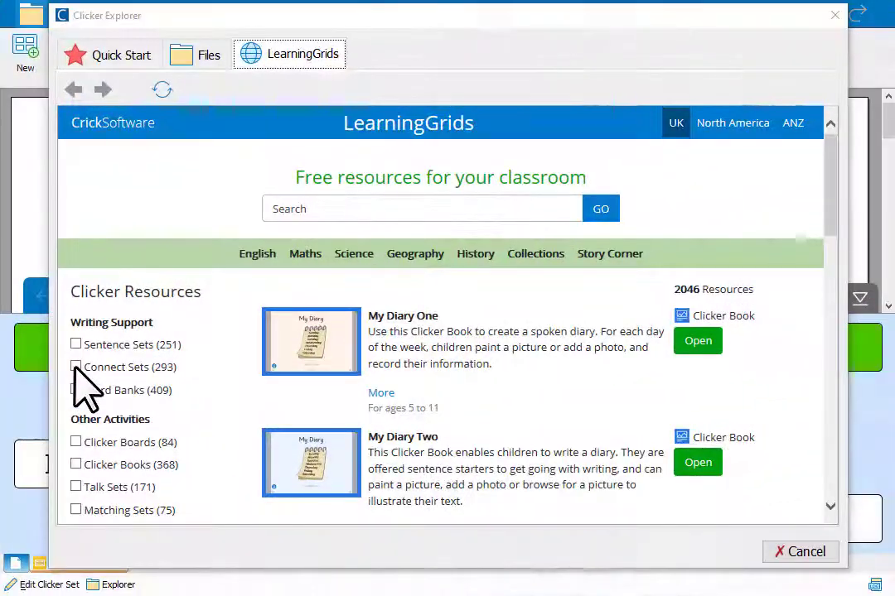
left_click(75, 367)
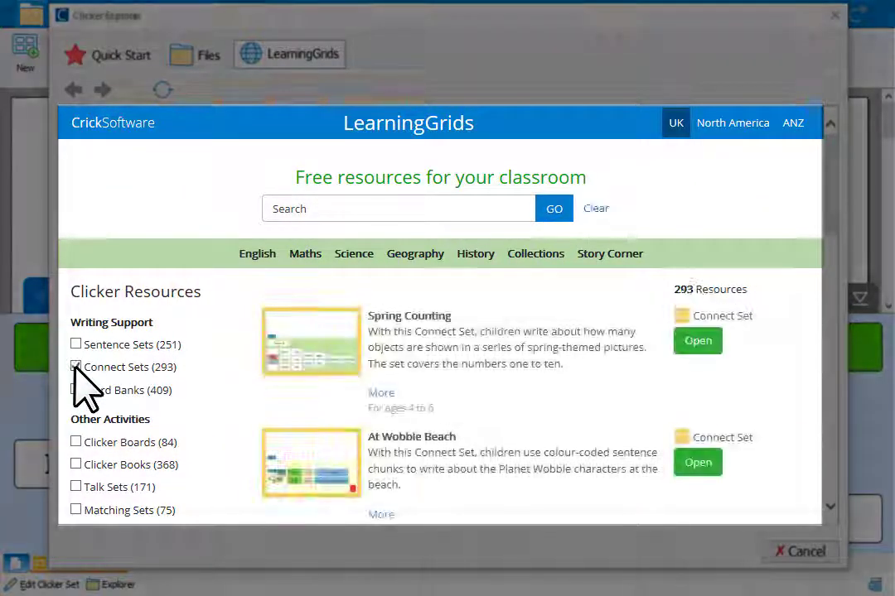